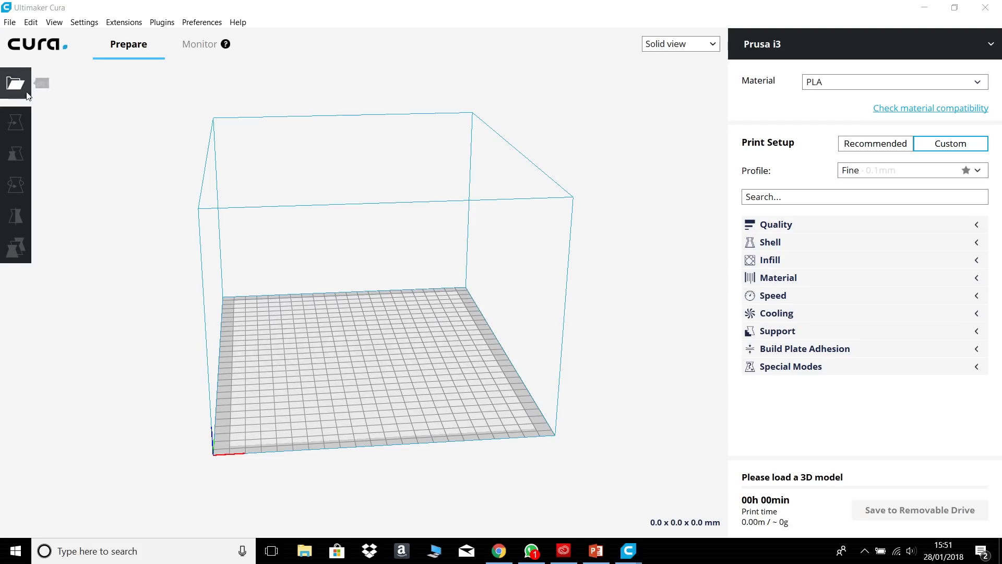
Open the file dialog to load a model from the D:\3D printing folder
left_click(27, 94)
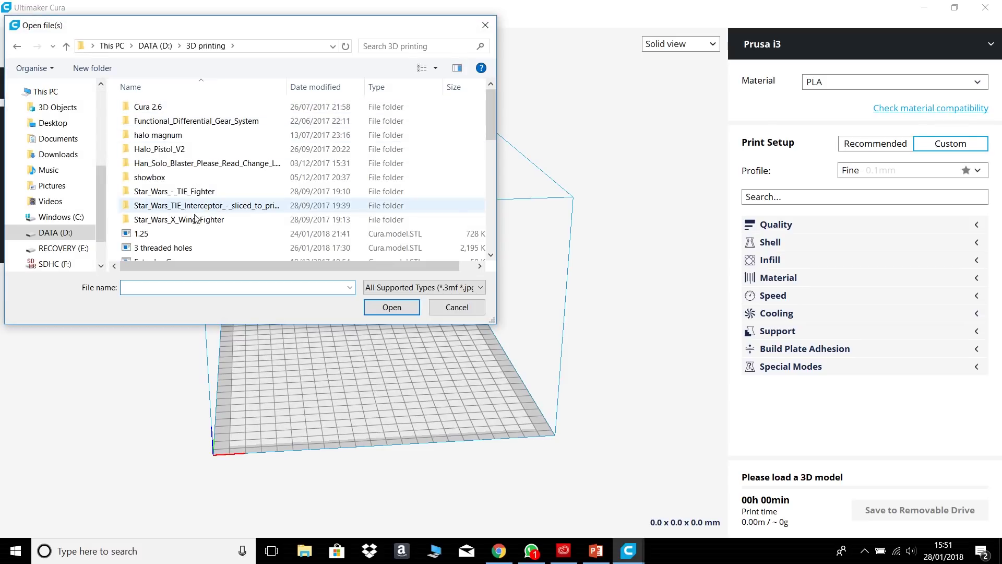
Load the '3 threaded holes' STL onto the Prusa i3 build plate
left_click(171, 252)
left_click(391, 307)
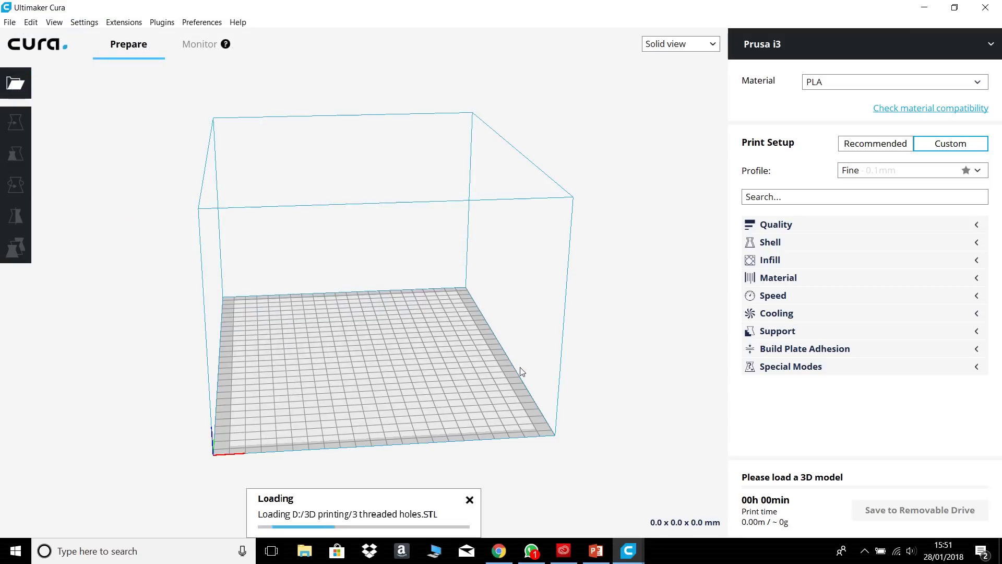
middle_click_drag(406, 327, 412, 314)
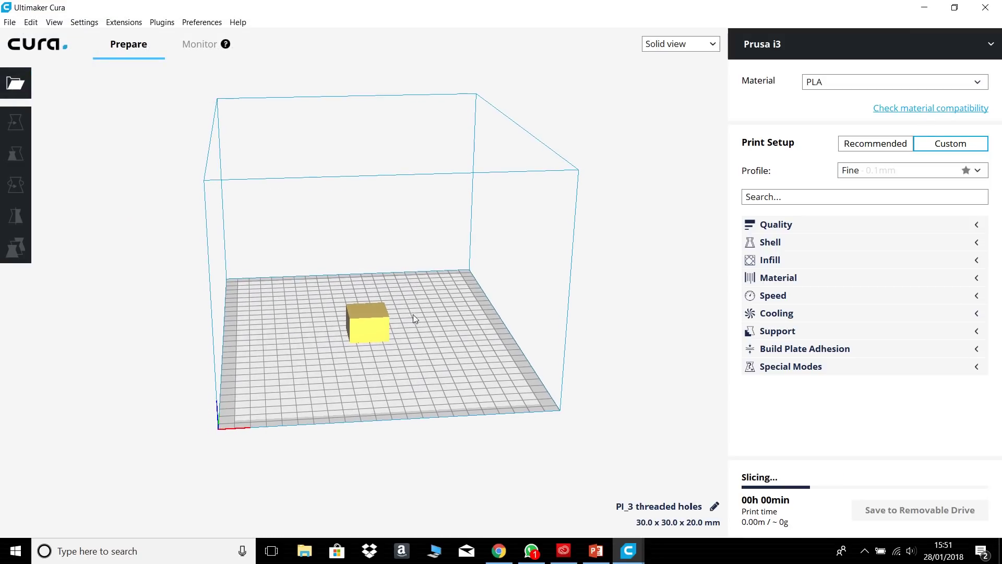
Select the cube, zoom in on it, and choose the Rotate tool
left_click(378, 324)
scroll(370, 337, "up", 5)
middle_click_drag(439, 435, 447, 331)
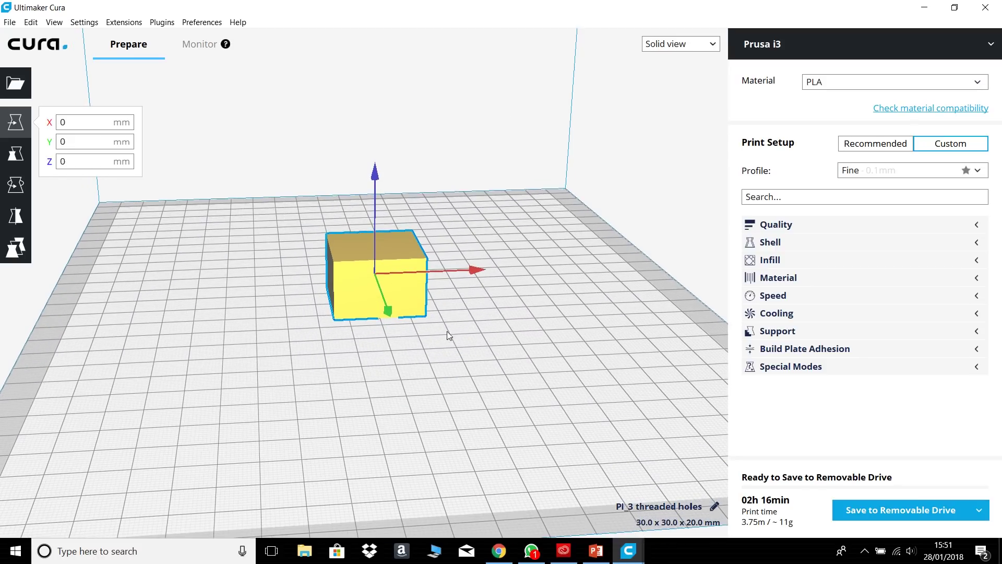
left_click(16, 185)
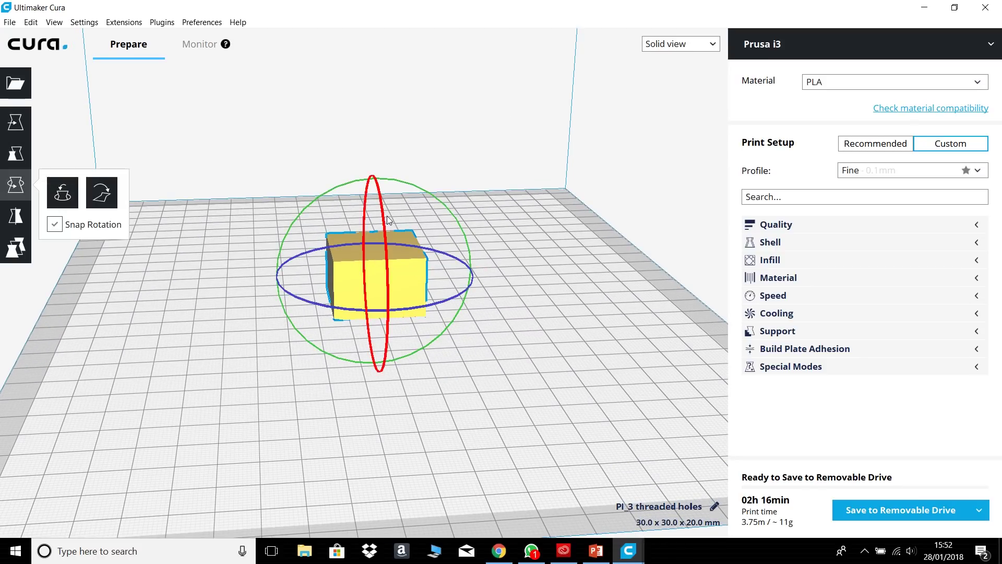
Rotate the cube 90° so the holes face up, then move it to Y 90.8206 mm
left_click_drag(383, 225, 381, 334)
left_click(15, 121)
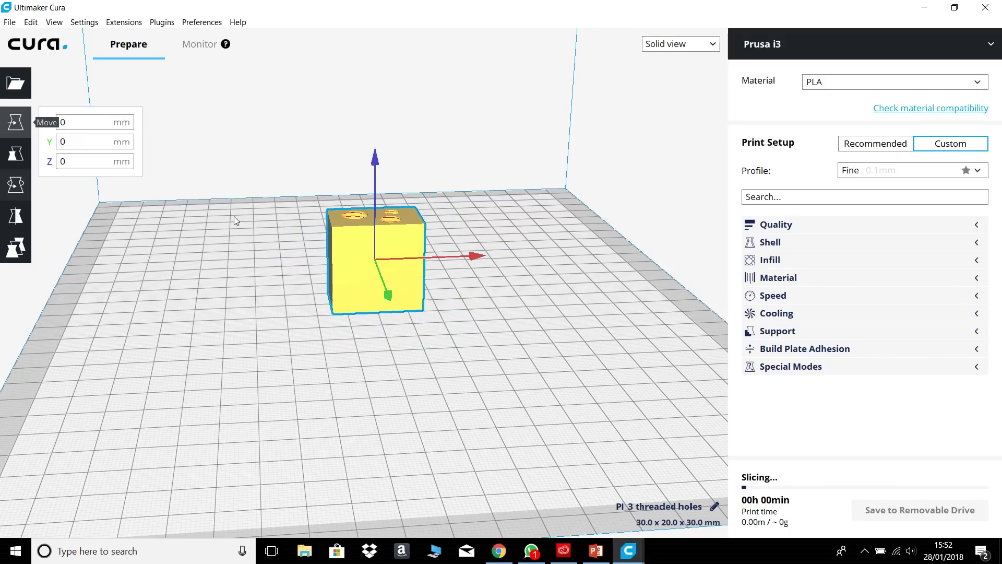
scroll(360, 347, "down", 4)
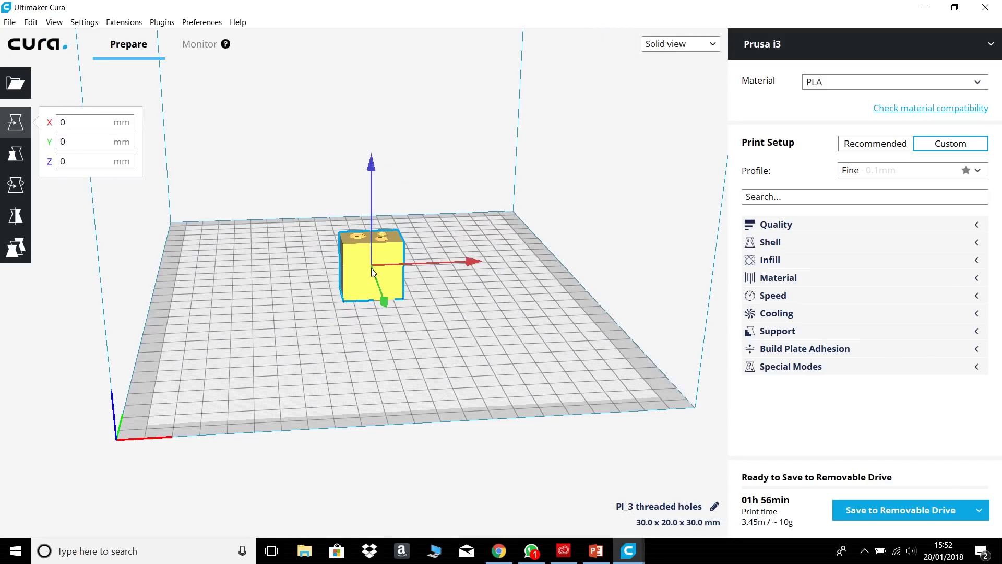
left_click_drag(387, 306, 400, 386)
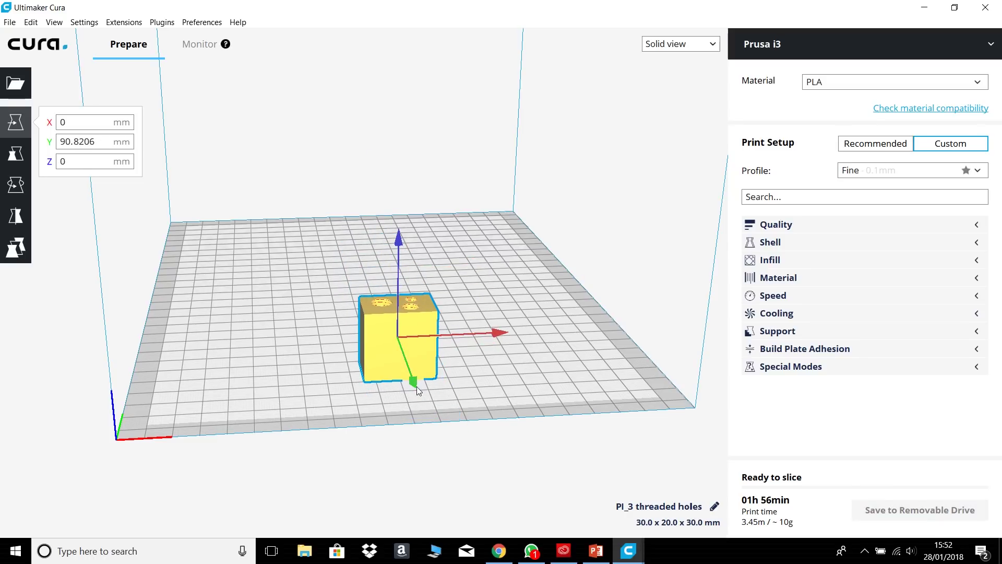
Orbit the view to inspect the threaded holes and expand the Quality settings
scroll(410, 370, "up", 8)
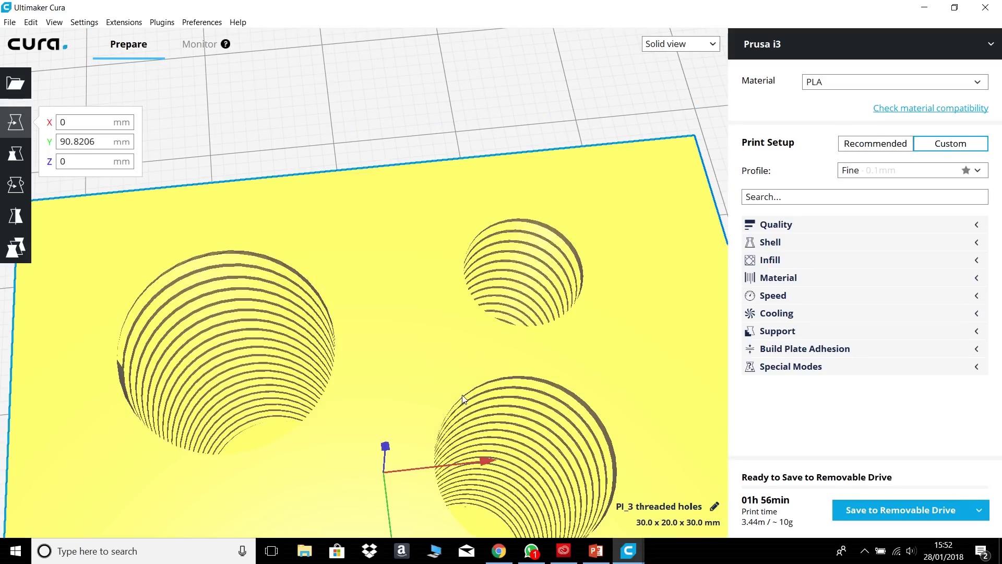
right_click_drag(418, 416, 552, 256)
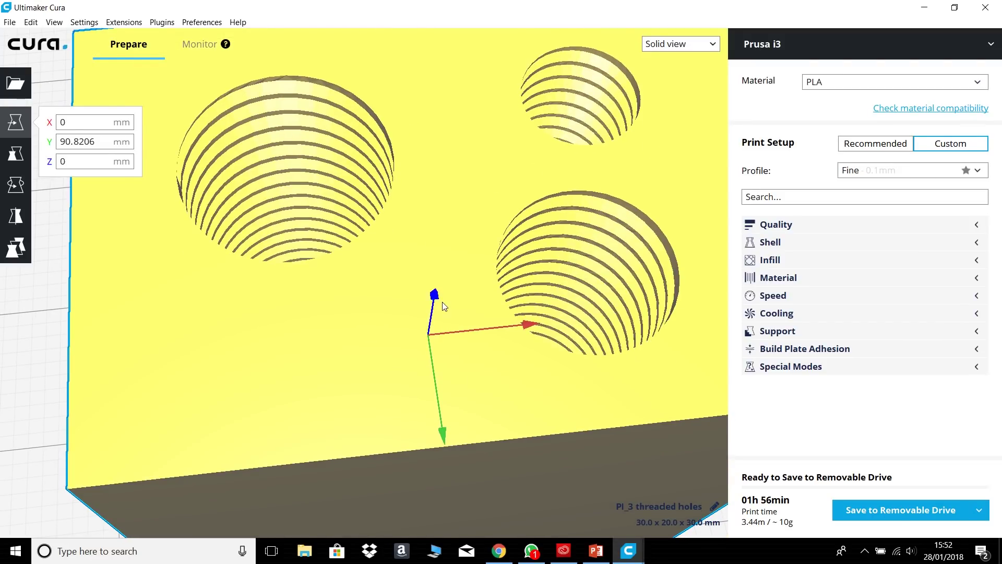
scroll(442, 302, "down", 10)
left_click(908, 225)
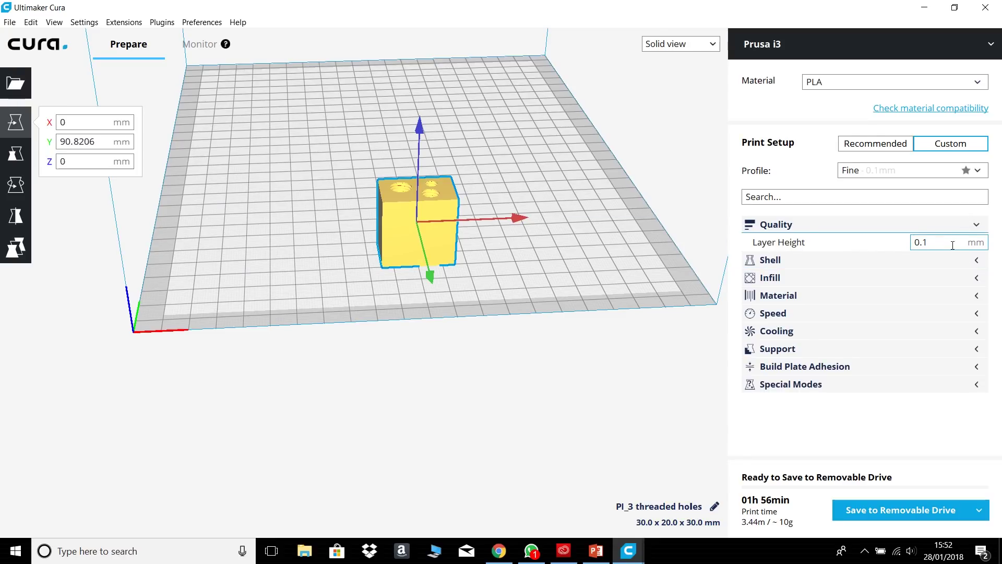
Switch to the Fine - 0.1mm profile, keeping the customised settings
left_click(915, 225)
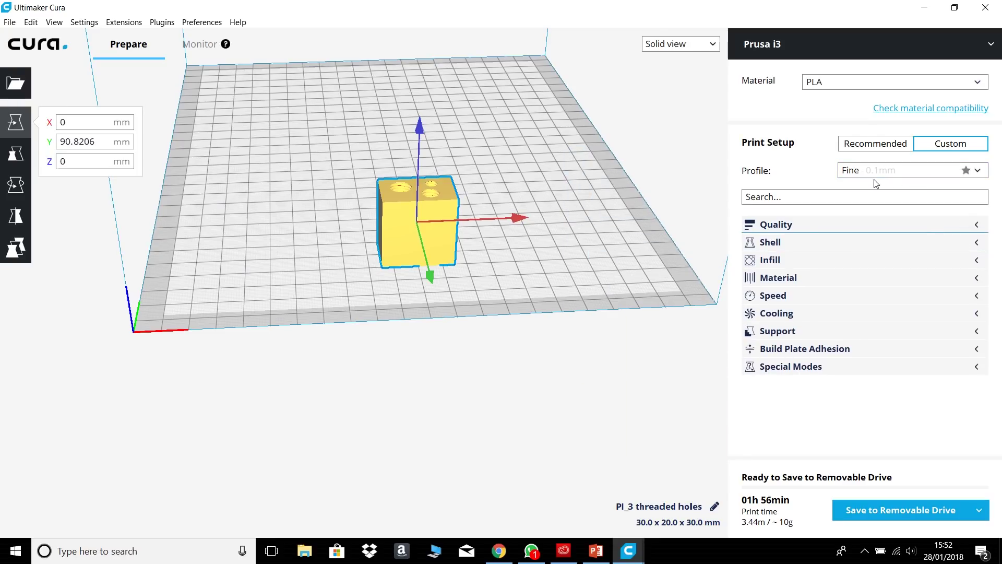
left_click(871, 174)
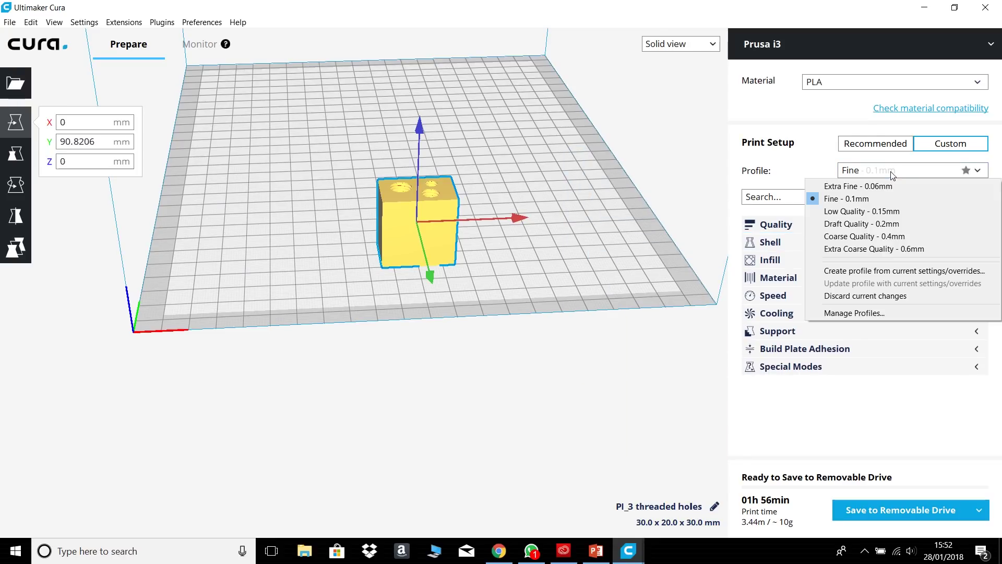
left_click(852, 201)
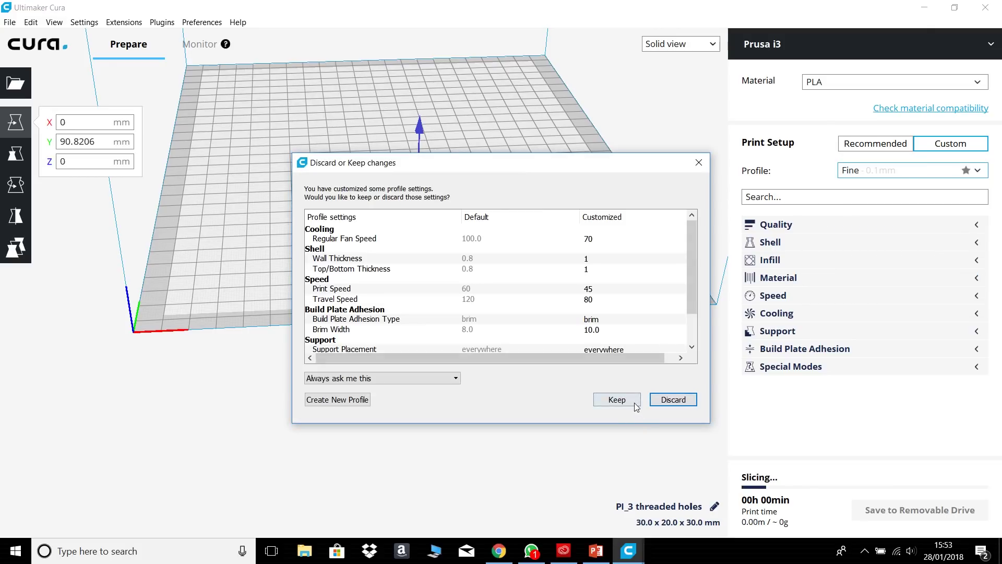
left_click(617, 400)
Review the Shell and Infill settings, collapsing each afterwards
left_click(786, 244)
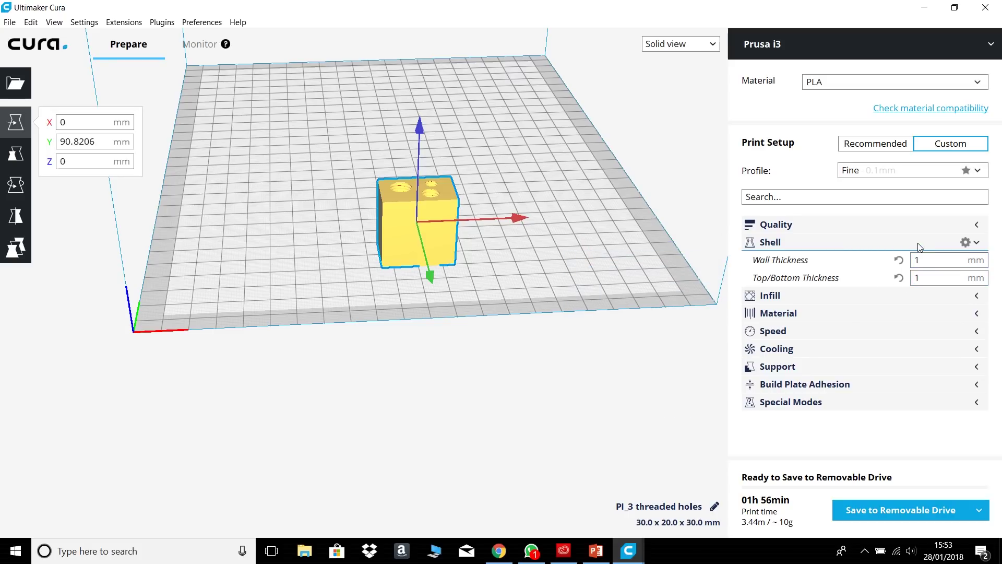
left_click(920, 245)
left_click(832, 259)
left_click(929, 259)
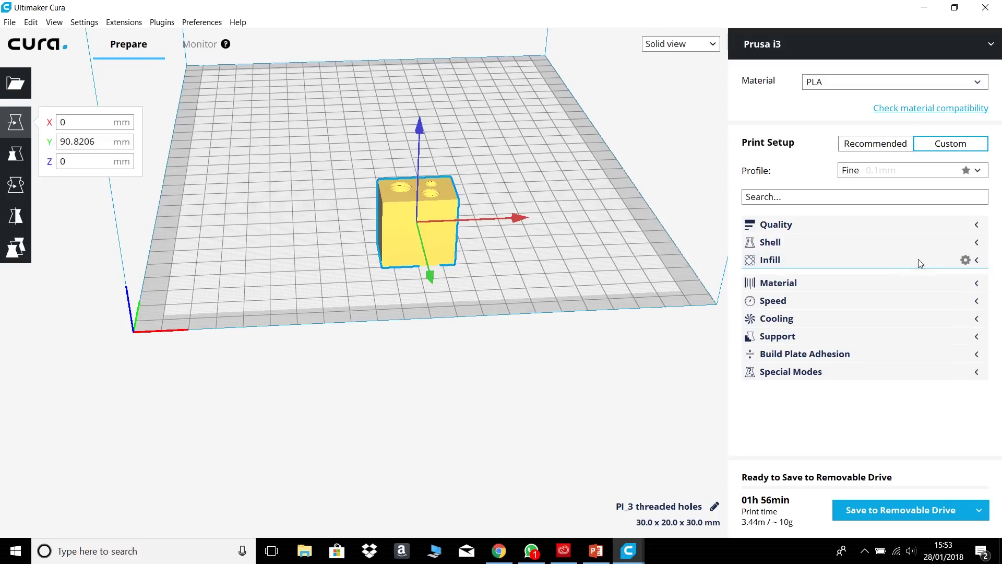
Check Material: 200 °C print, 60 °C plate, 1.75 mm diameter, 105% flow, retraction on
left_click(877, 276)
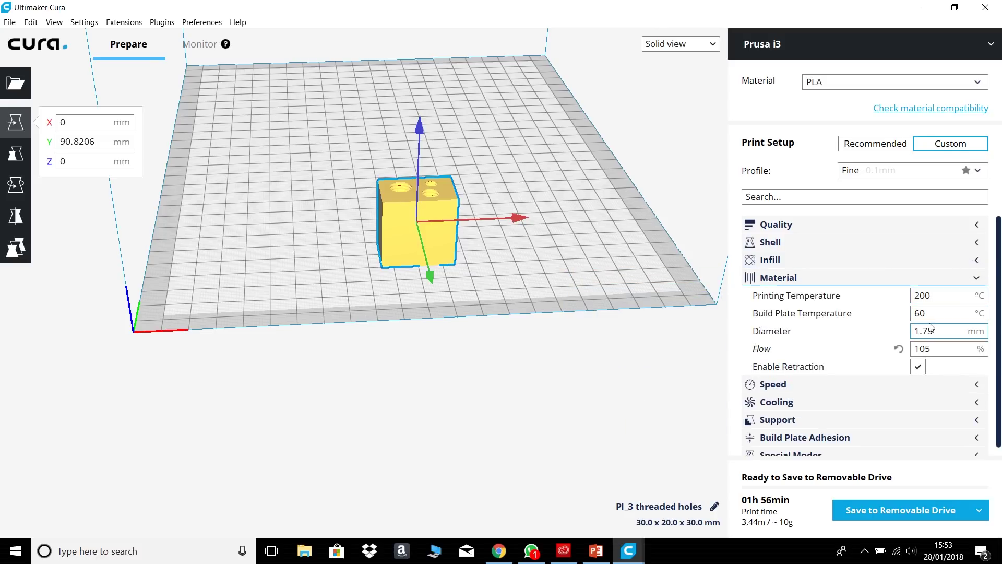
mouse_move(787, 337)
mouse_move(857, 345)
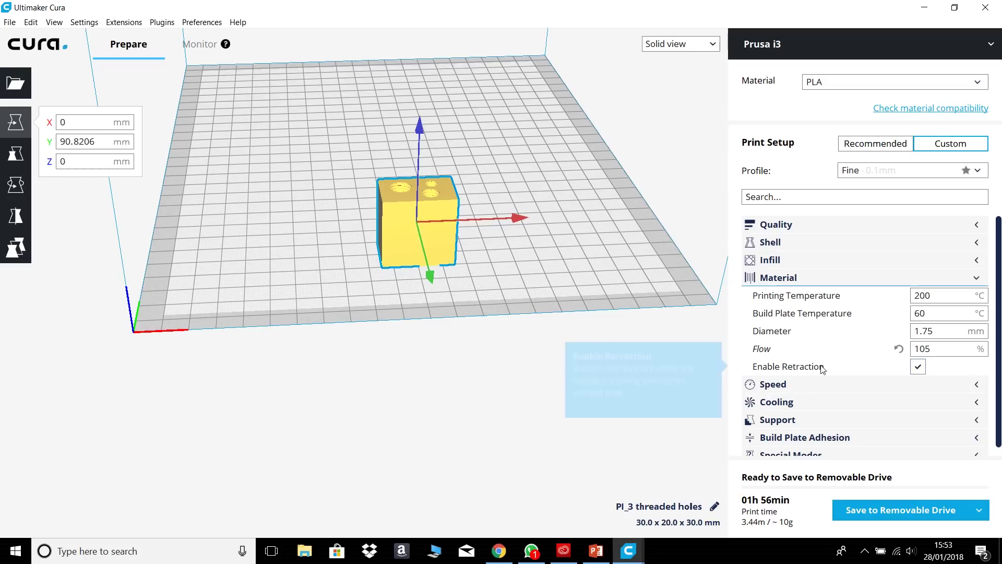
left_click(834, 275)
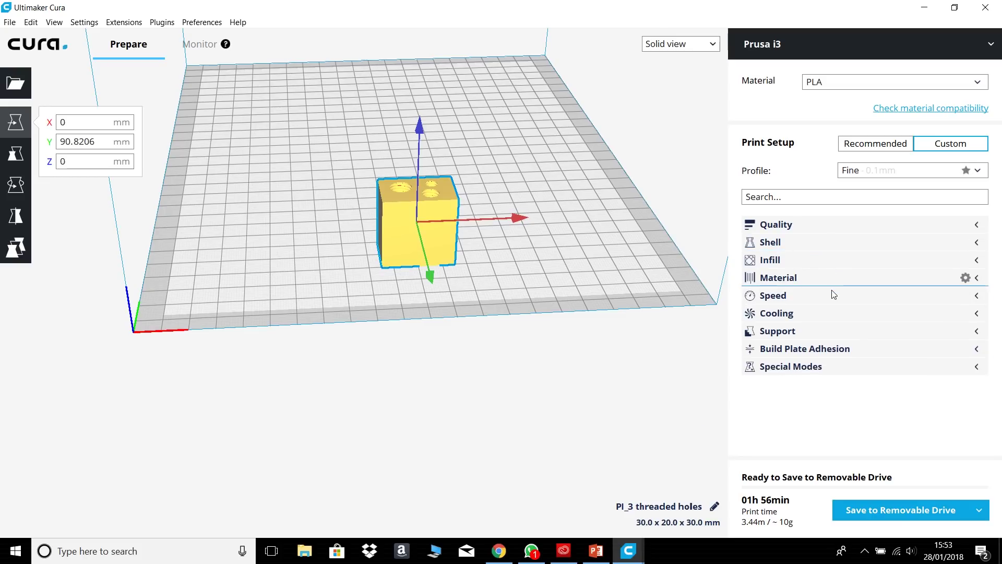
left_click(834, 294)
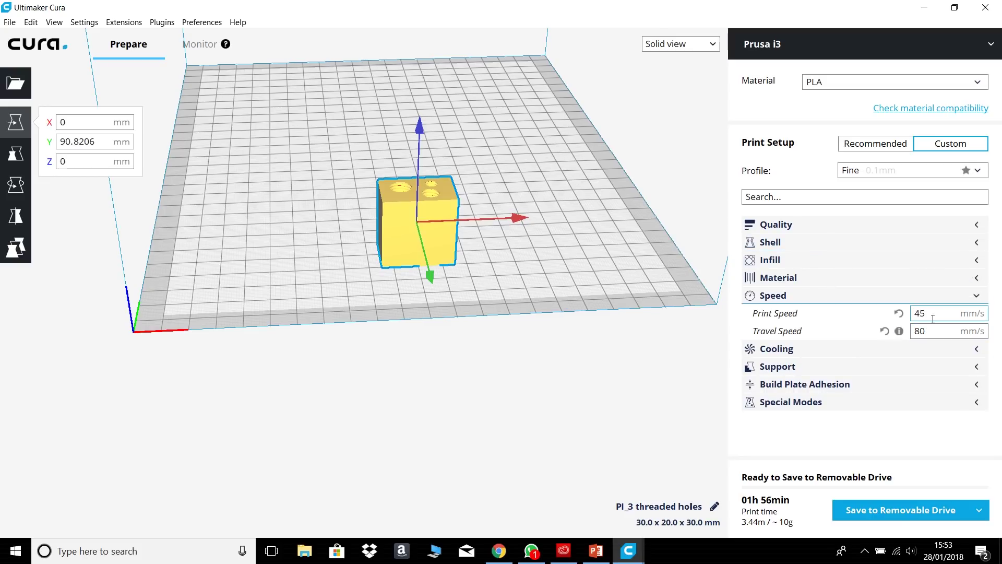
left_click(832, 349)
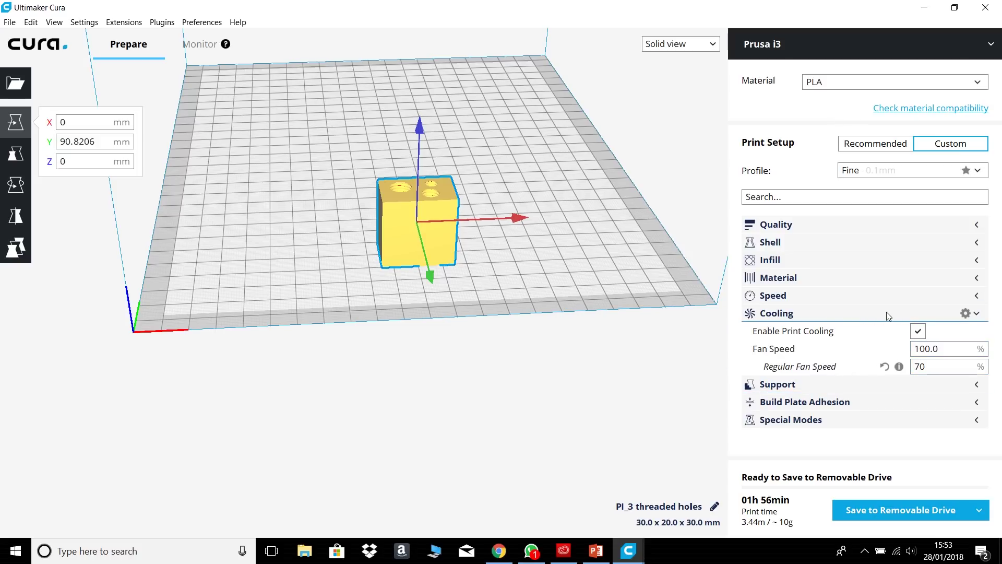
left_click(835, 384)
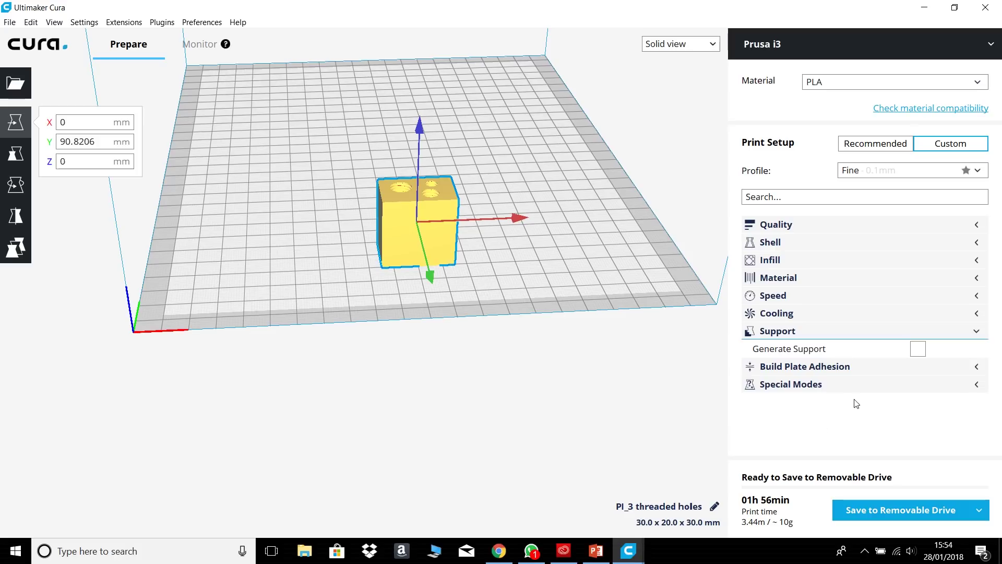
left_click(797, 336)
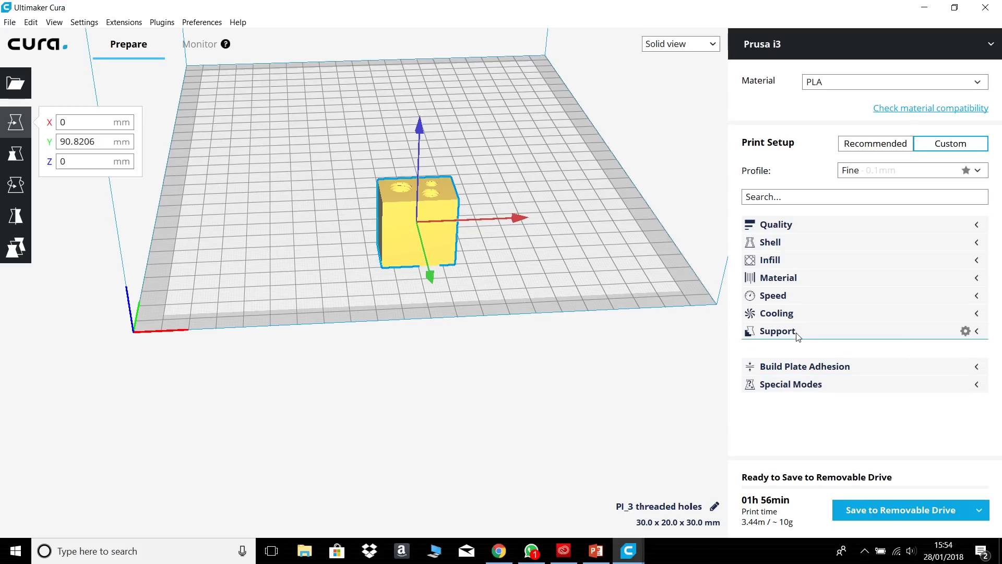
left_click(806, 349)
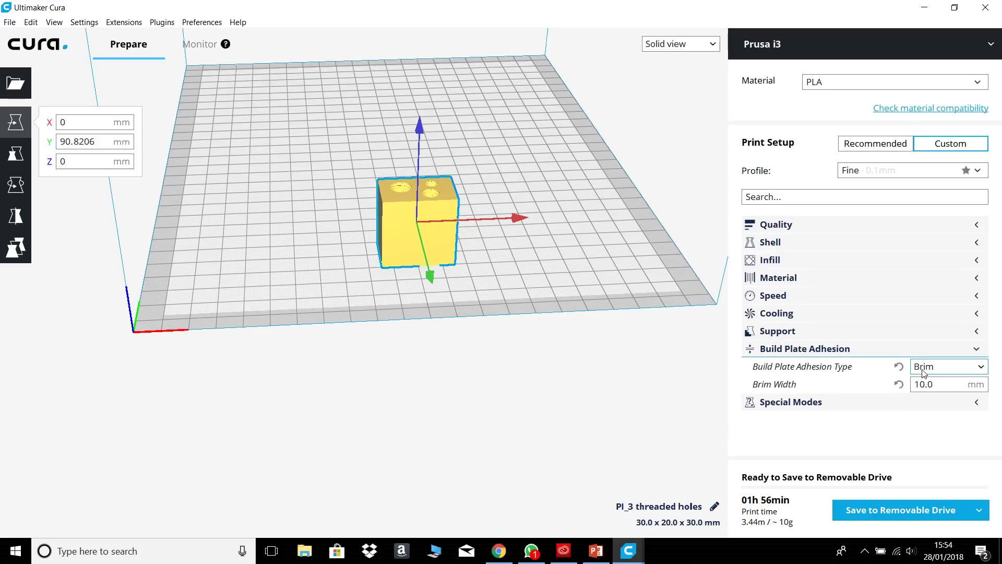
left_click(844, 350)
left_click(827, 367)
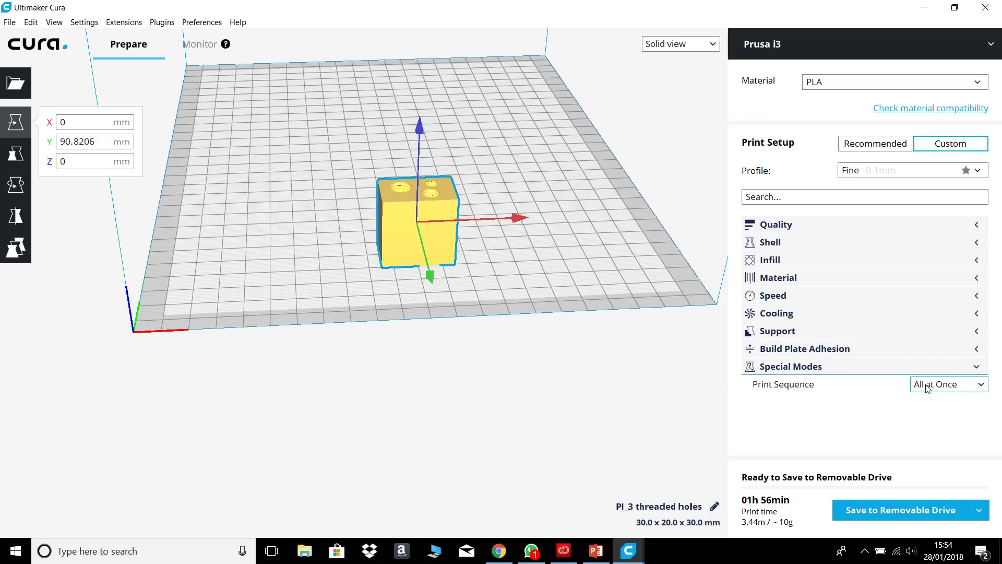
left_click(889, 369)
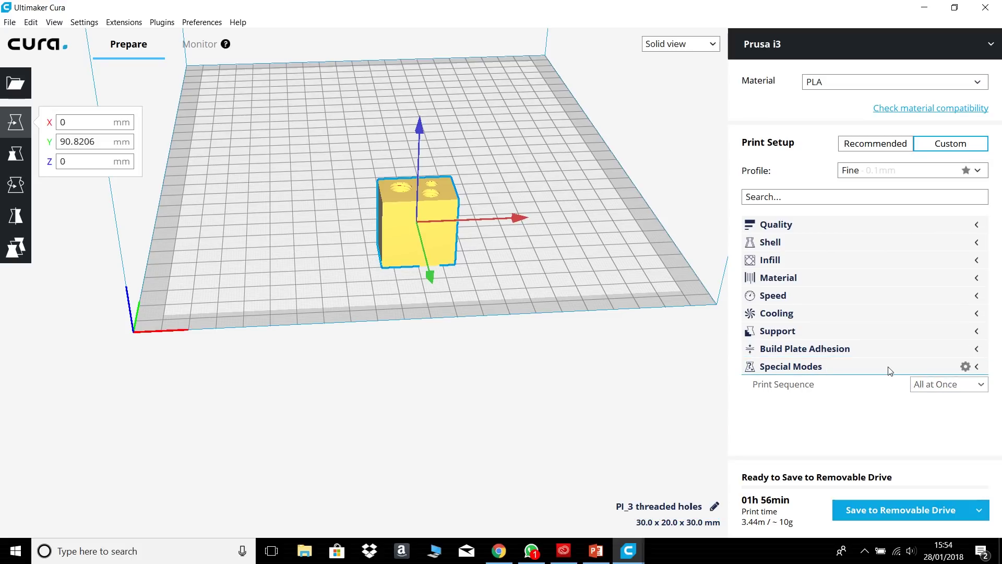
middle_click_drag(471, 170, 433, 209)
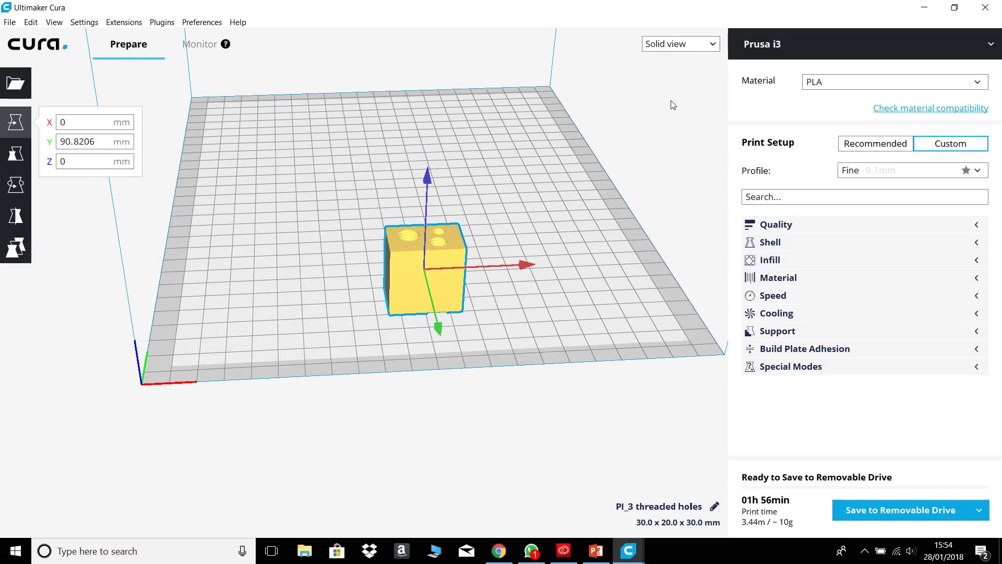
Switch the viewport to Layer view and zoom in on the sliced cube
left_click(711, 47)
left_click(592, 288)
scroll(710, 47, "down", 2)
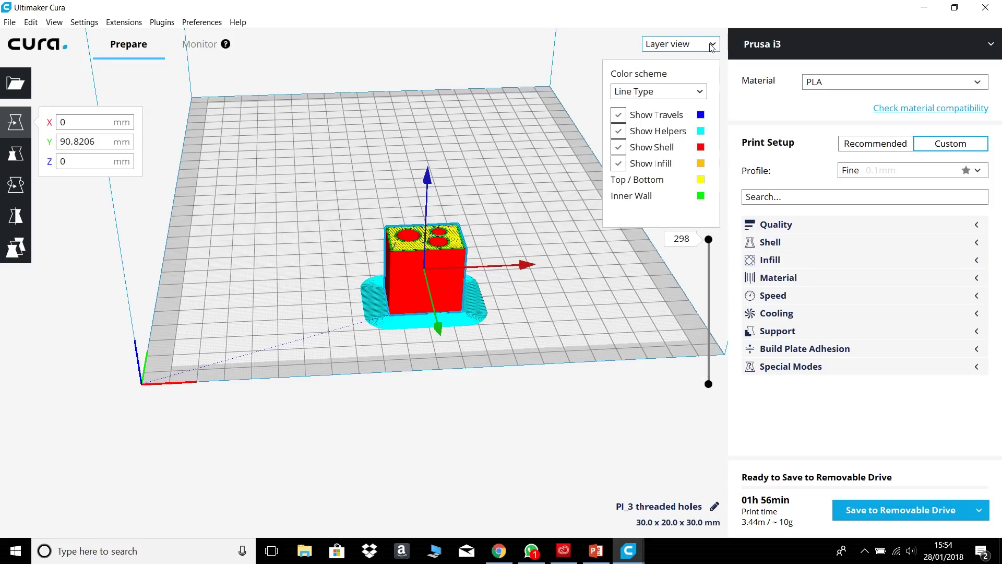
scroll(408, 318, "up", 3)
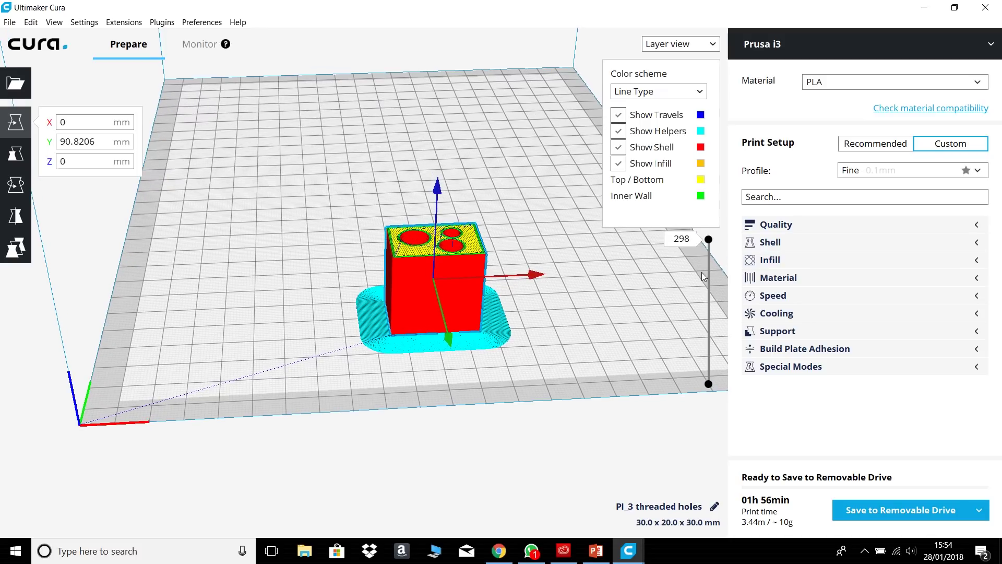
Move the layer slider down to layers 63 and 45, then back up to 298
left_click_drag(709, 240, 698, 387)
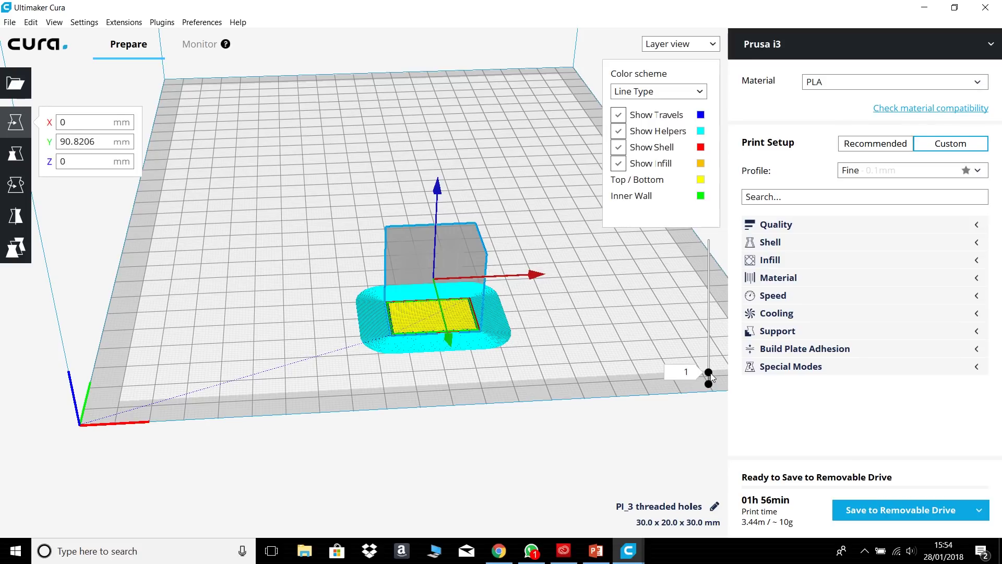
left_click_drag(711, 376, 708, 279)
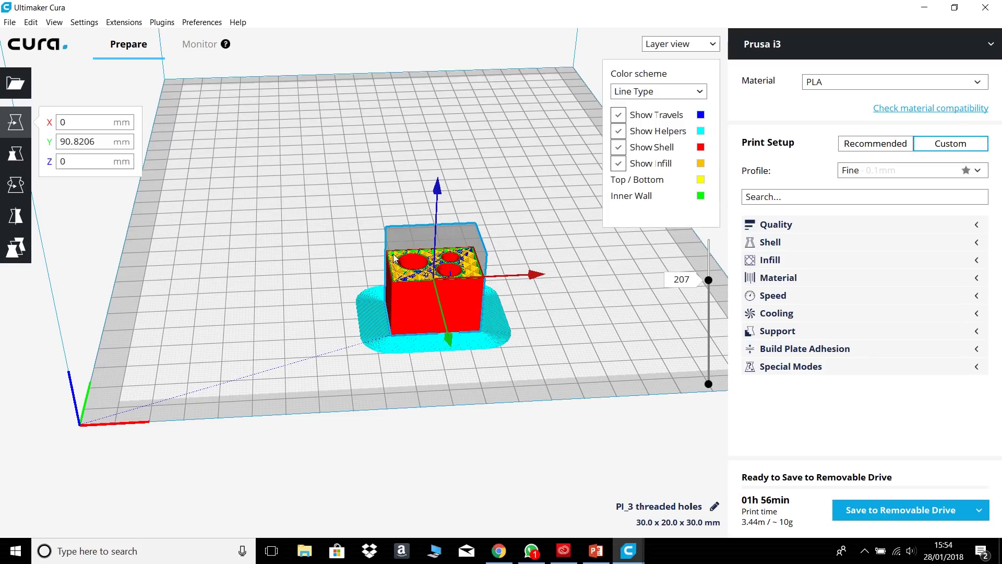
left_click_drag(712, 282, 705, 232)
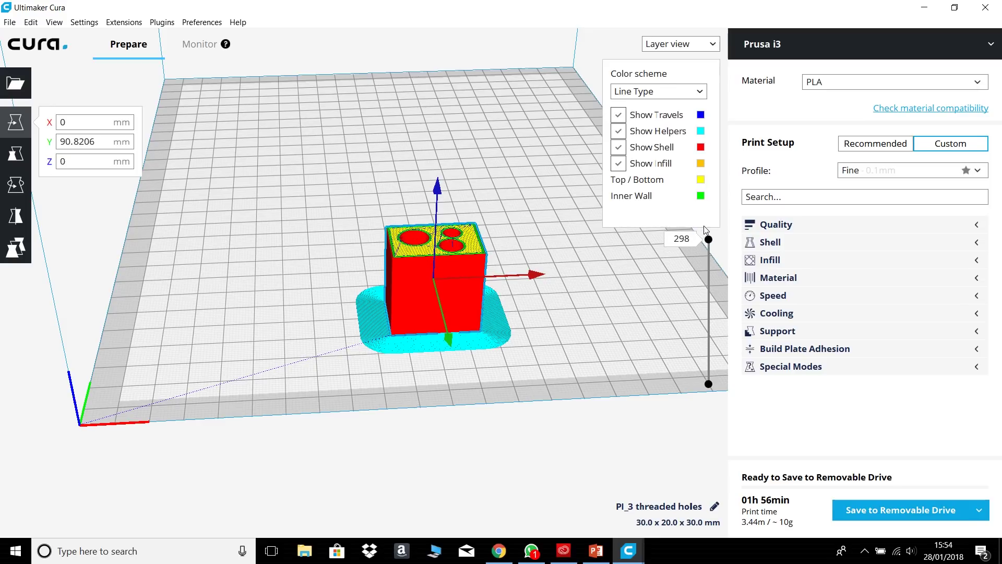